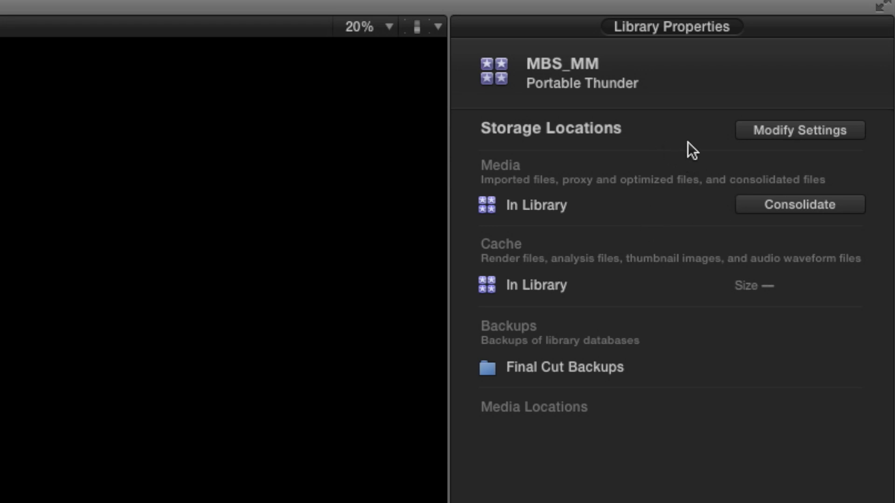
Set the MBS_MM library's media storage location to a new folder named "My Media" inside MBS_P-6-3-14.
left_click(771, 135)
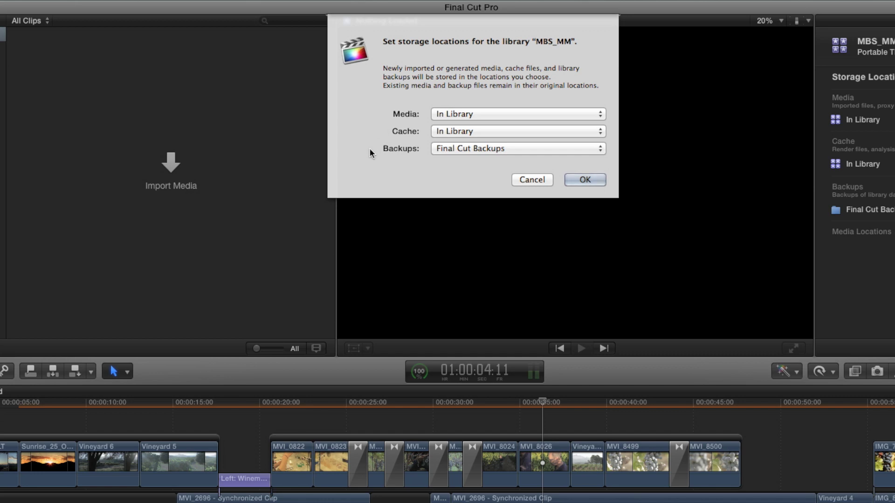
left_click(476, 113)
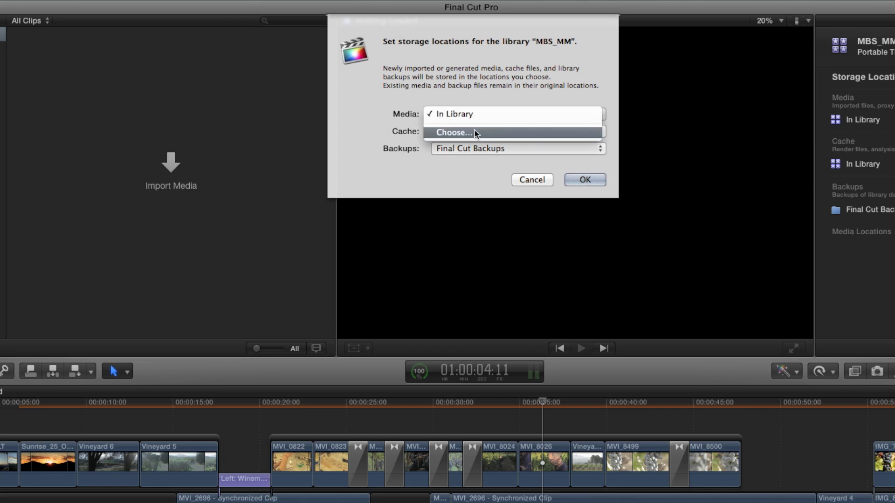
left_click(475, 133)
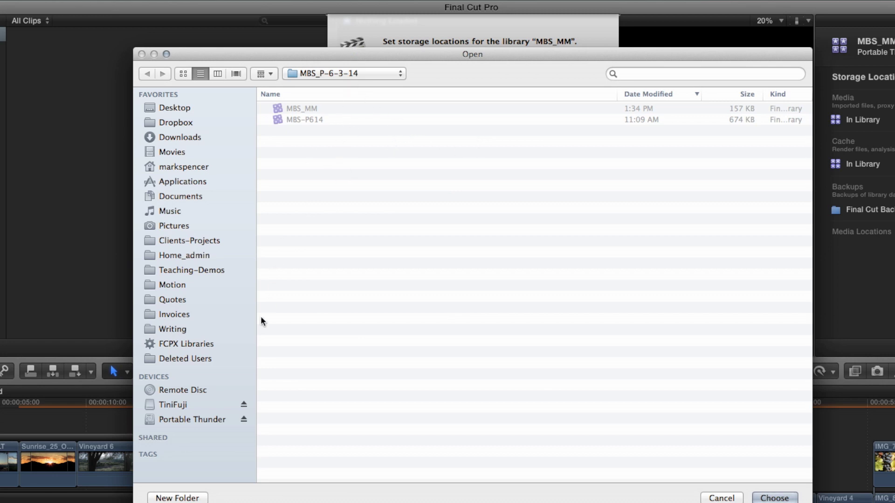
left_click(179, 498)
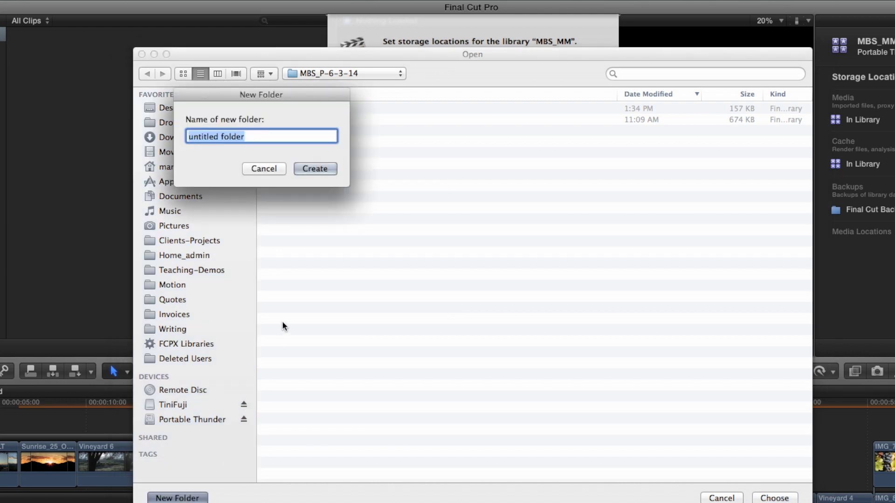
type("My ")
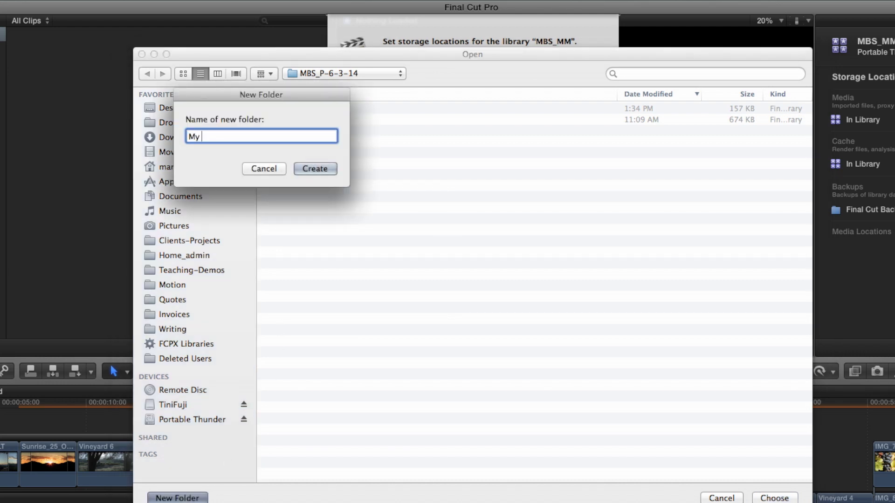
type("Media")
left_click(321, 169)
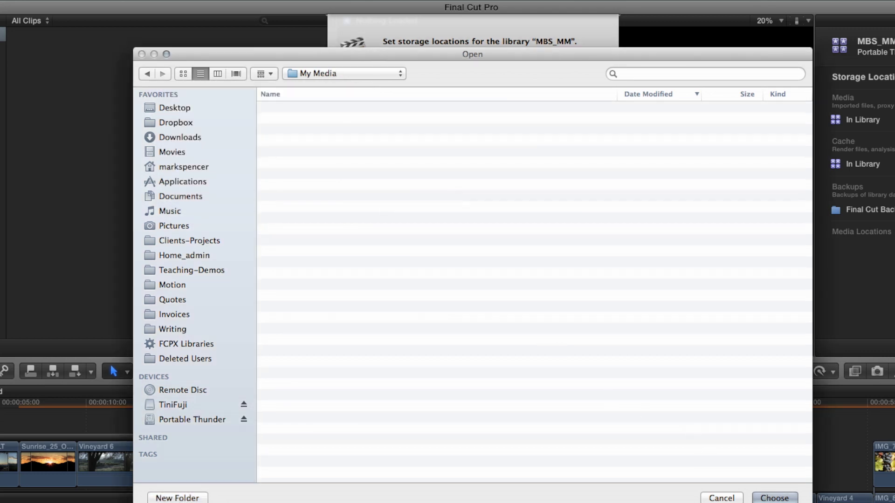
left_click(774, 498)
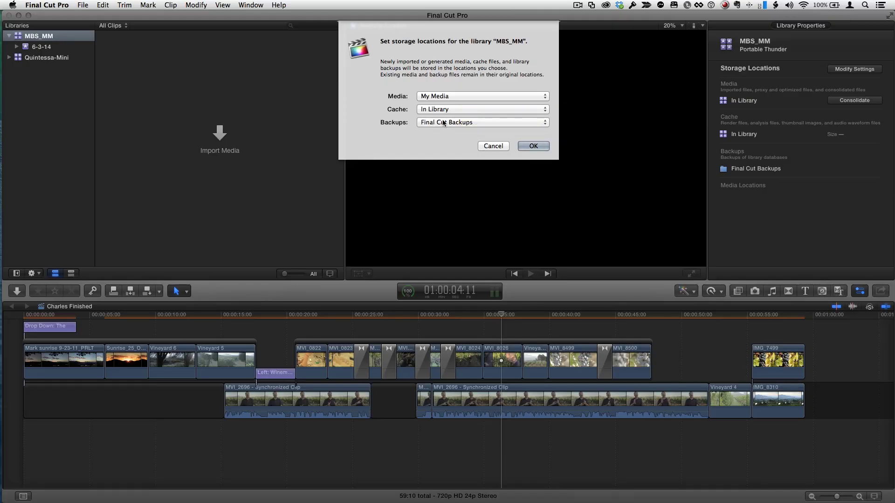
left_click(534, 146)
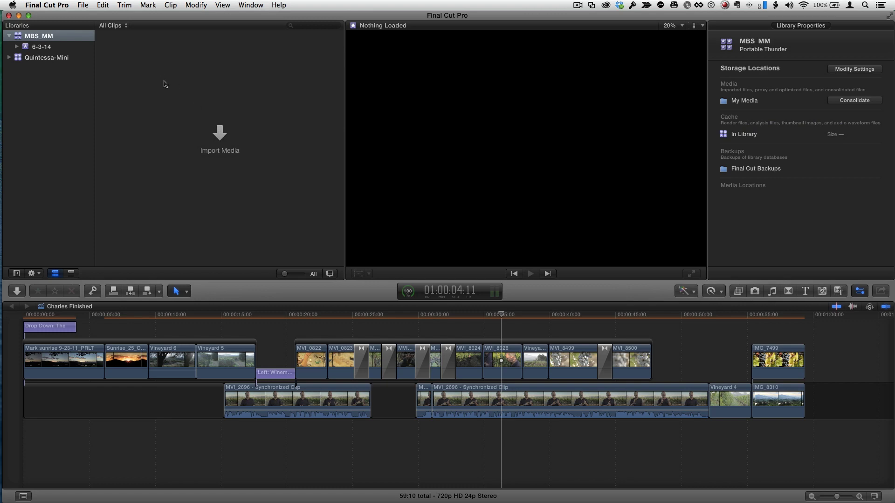
Import Slider shots.mov from the clips folder on Portable Thunder into the 6-3-14 event, copying it to the My Media storage location.
left_click(47, 48)
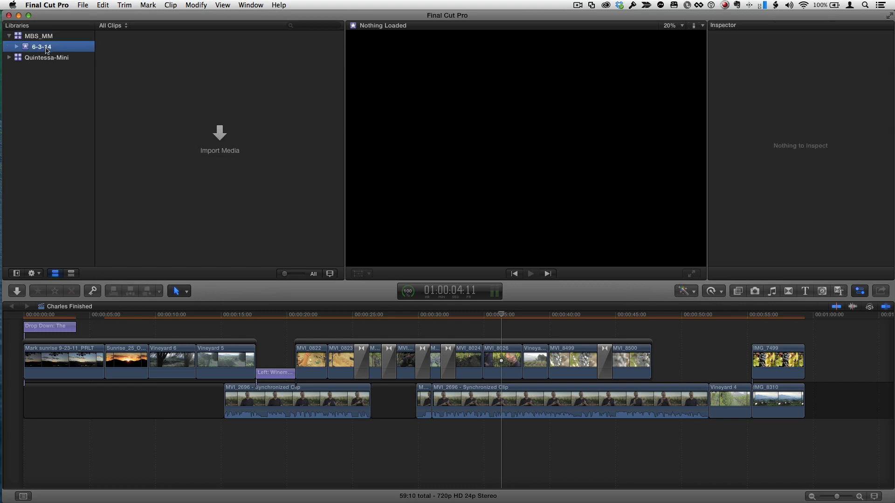
left_click(220, 136)
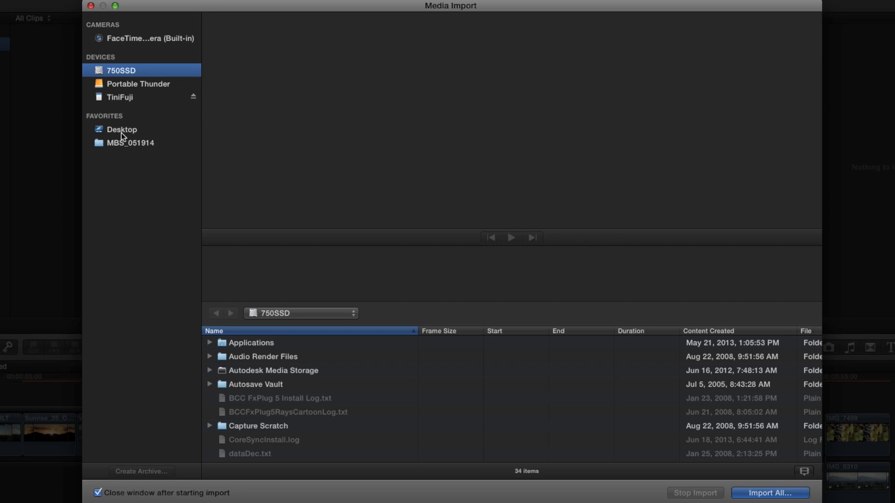
left_click(121, 132)
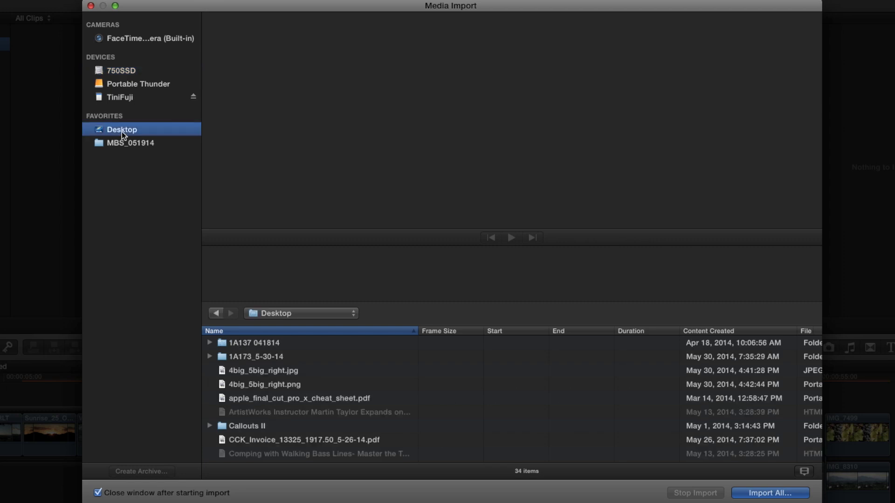
left_click(124, 85)
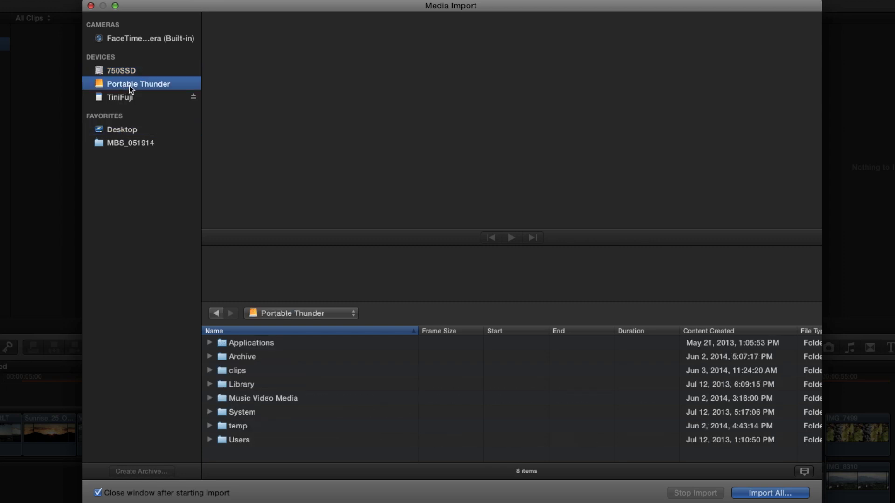
double_click(228, 371)
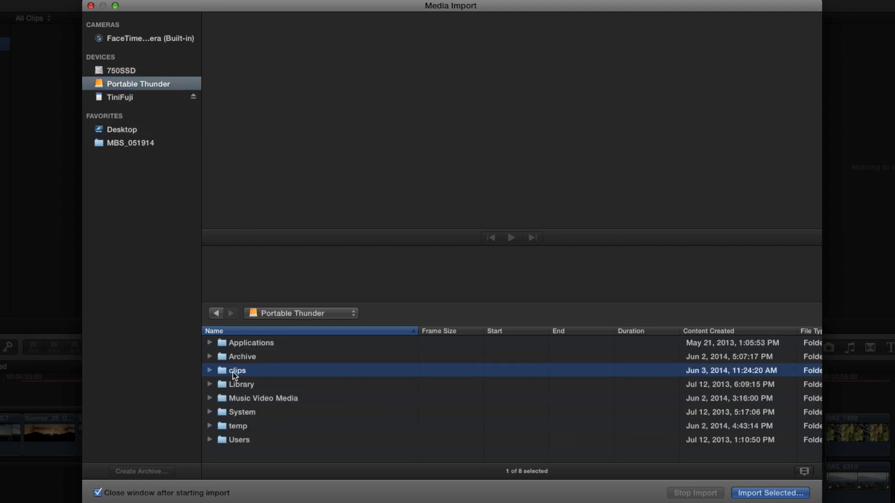
left_click(247, 343)
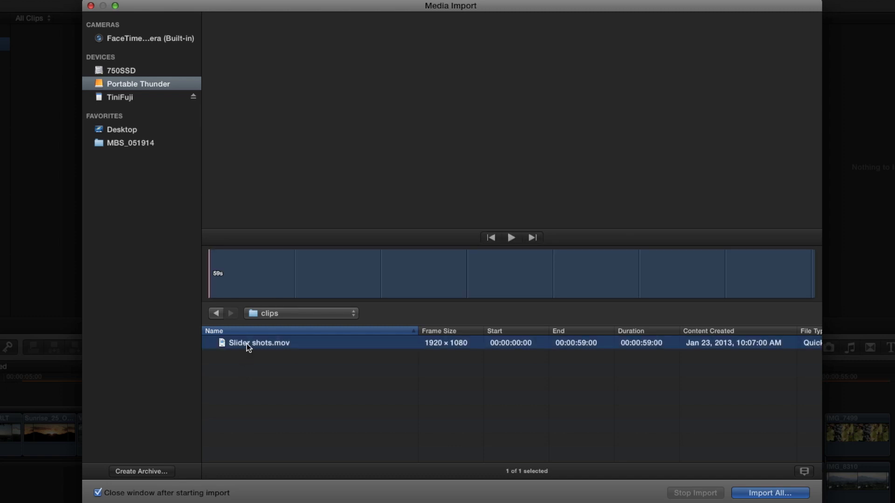
left_click(753, 493)
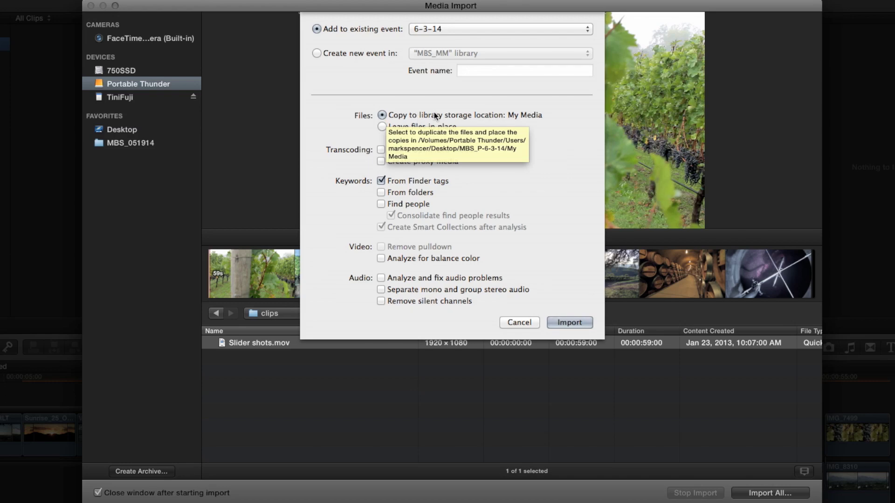
left_click(570, 322)
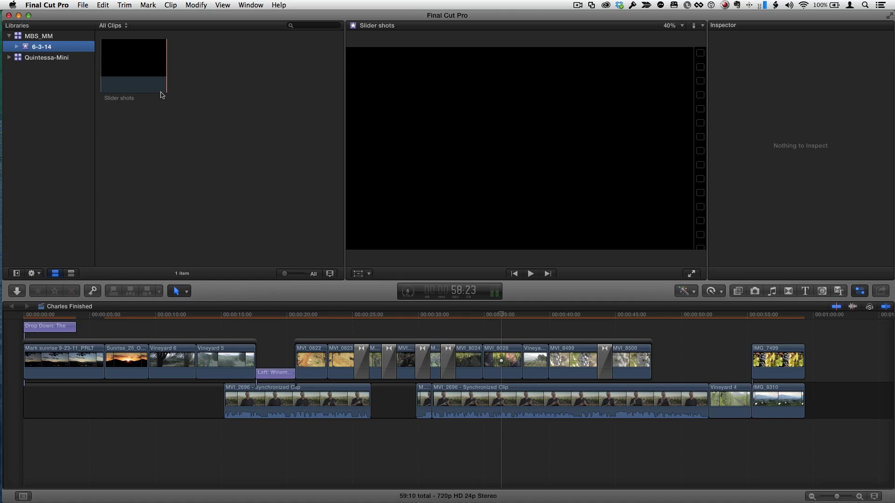
Transcode the imported Slider shots clip to create proxy media.
left_click(140, 67)
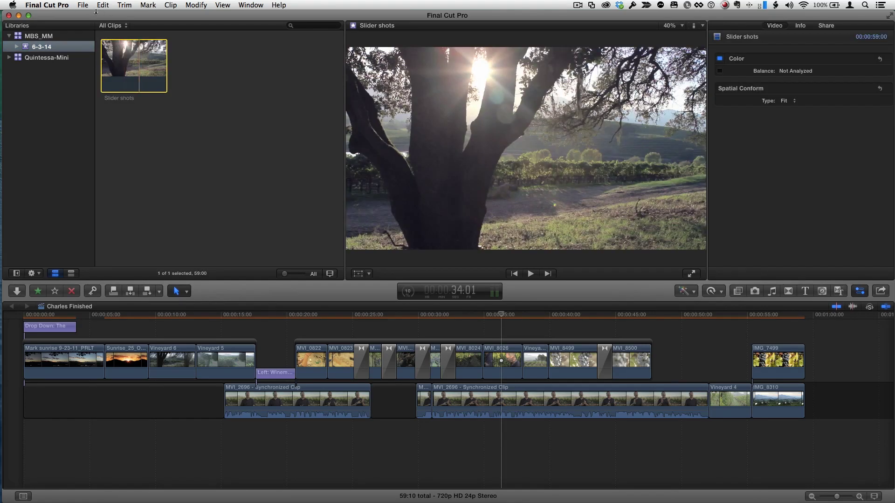
left_click(82, 5)
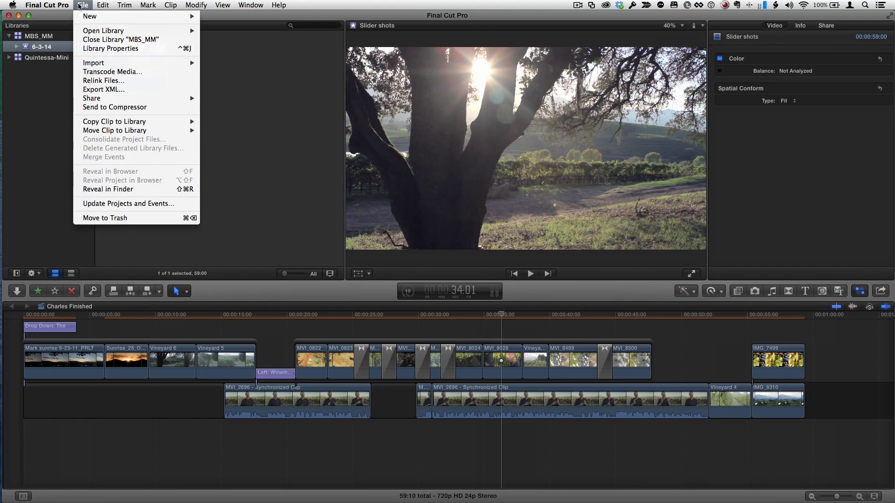
left_click(105, 72)
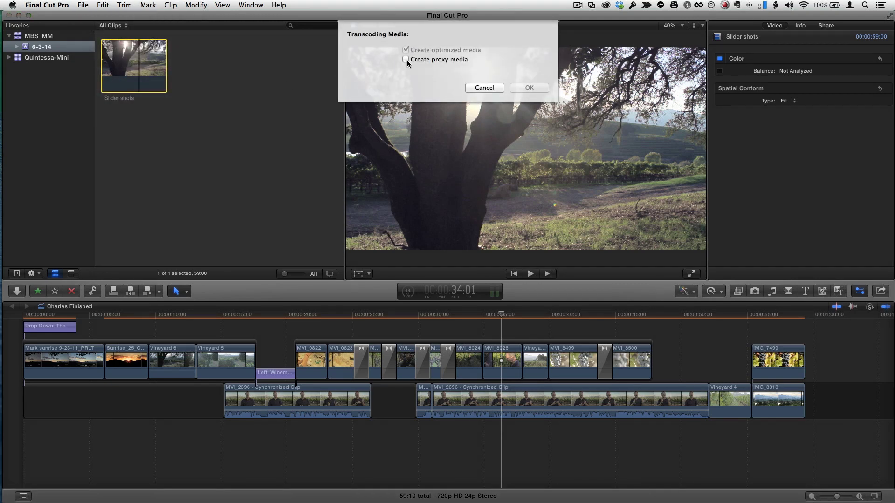
left_click(405, 59)
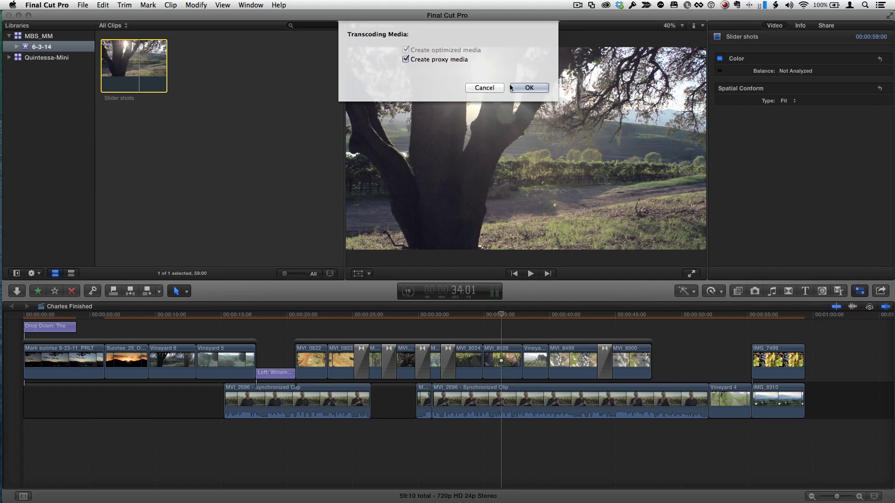
left_click(520, 86)
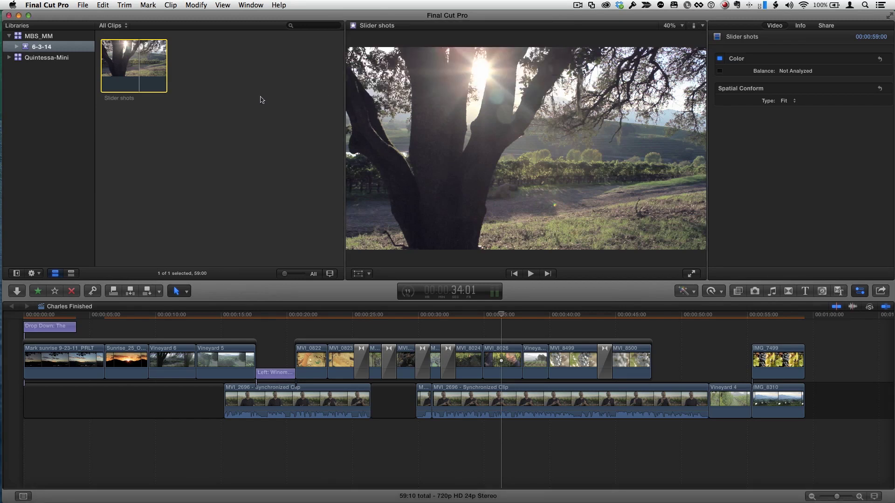
Check the progress of the transcoding and media import in Background Tasks, and close the window.
left_click(409, 293)
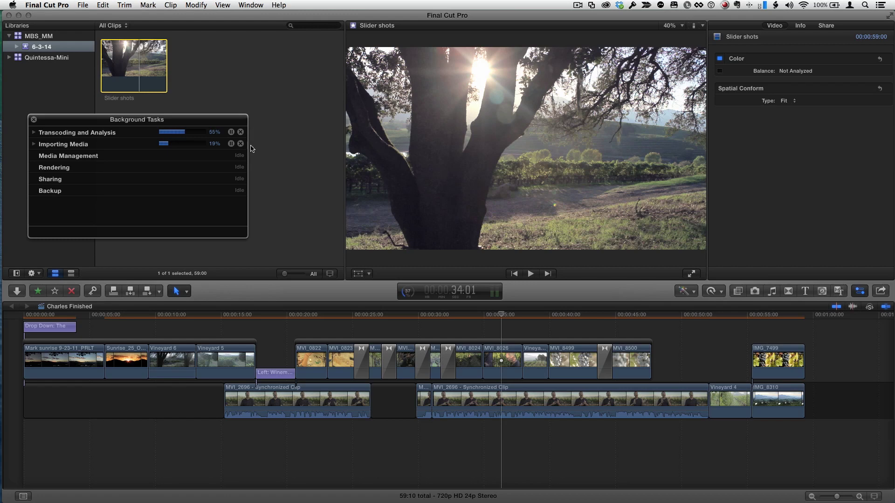
left_click(35, 144)
left_click(35, 144)
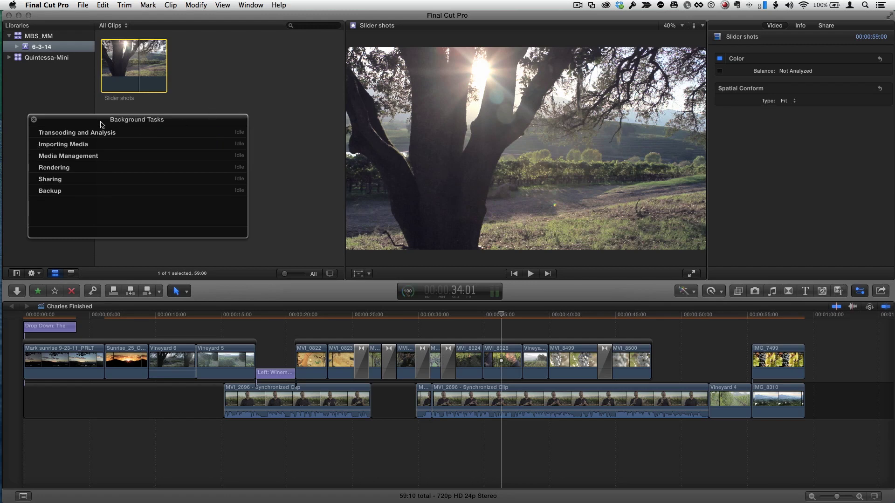
left_click(33, 119)
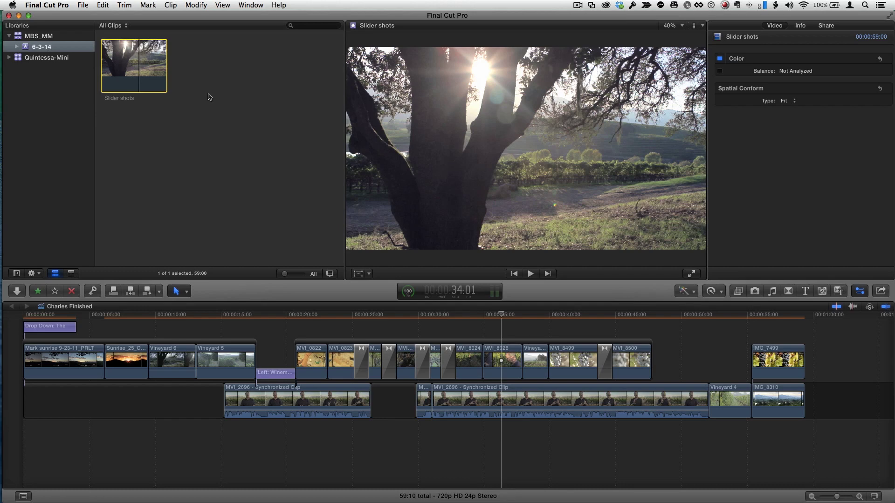
Reveal the Slider shots clip in Finder and show its folder path in column view in a widened window.
right_click(146, 73)
left_click(195, 152)
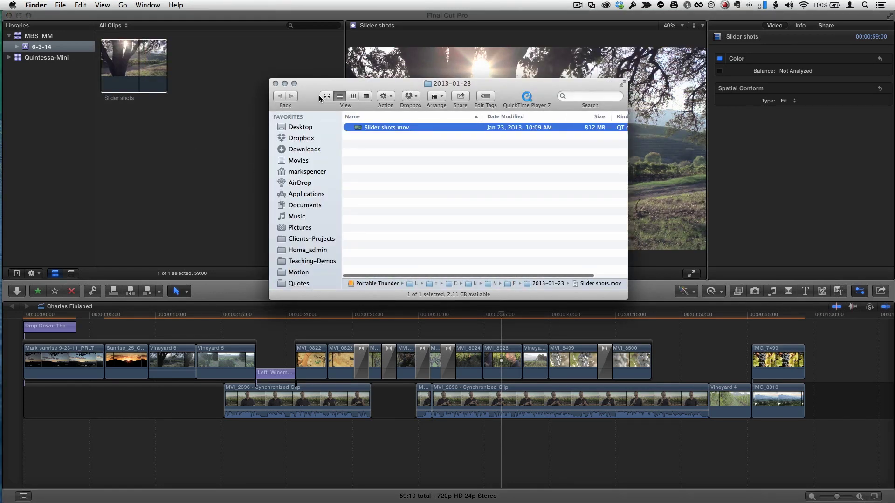
left_click_drag(310, 92, 279, 101)
left_click(320, 106)
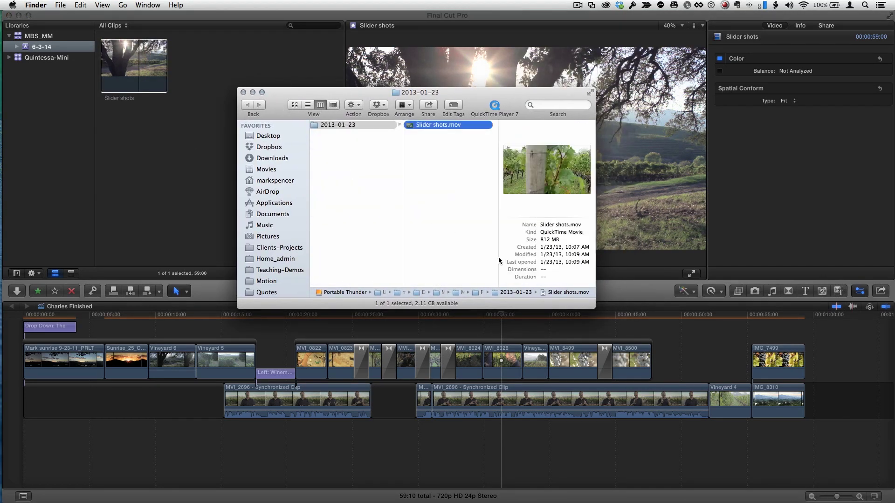
left_click_drag(591, 305, 875, 330)
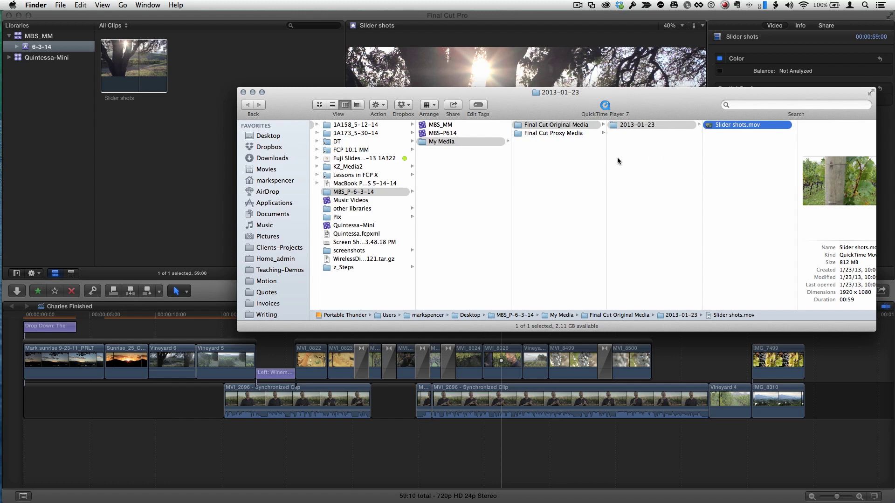
Examine the 2013-01-23 folders in Final Cut Proxy Media and Final Cut Original Media, and close the Finder window.
left_click(545, 133)
left_click(624, 125)
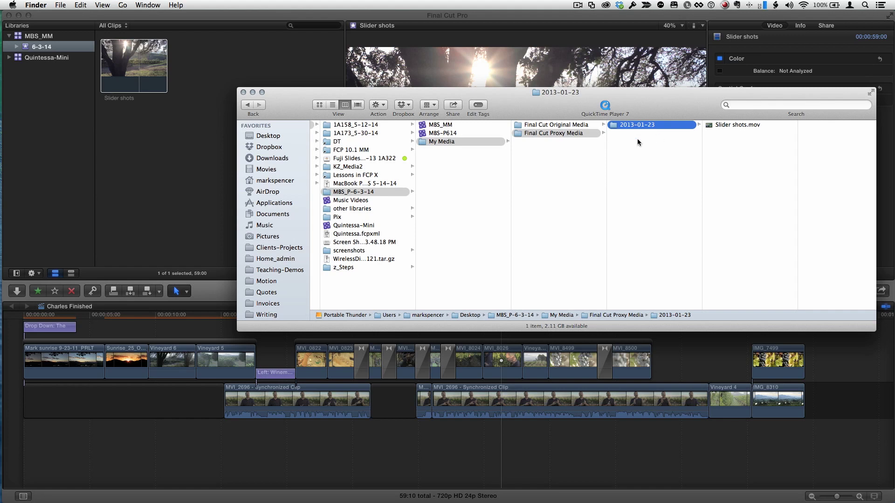
left_click(560, 125)
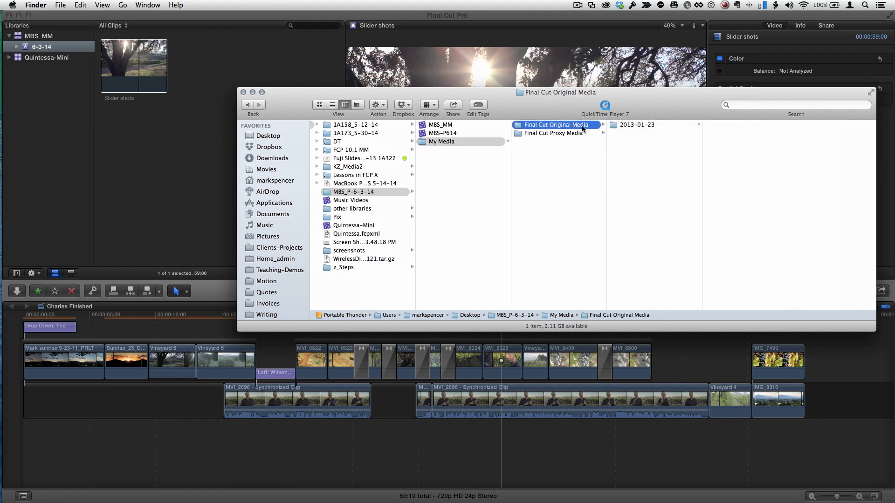
left_click(632, 125)
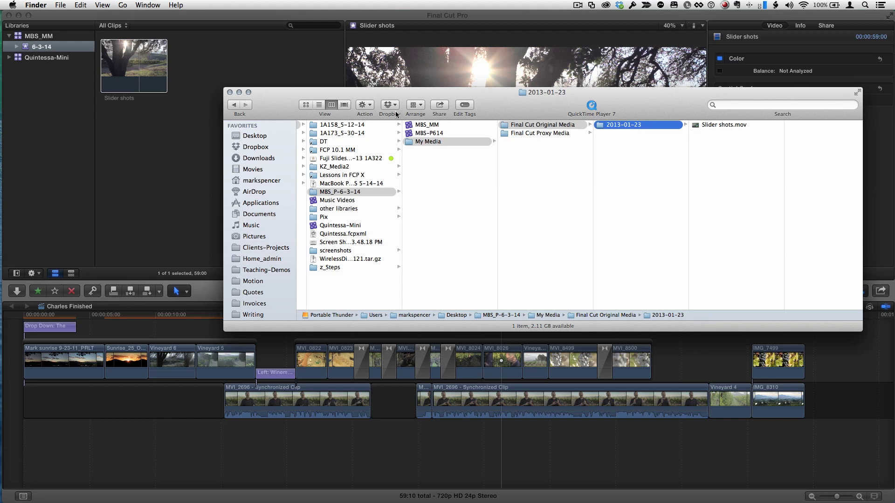
left_click(230, 92)
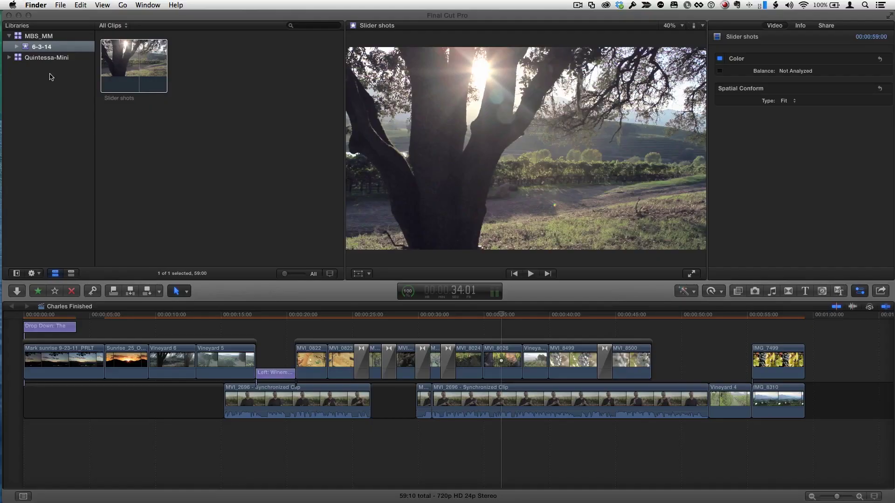
Switch to the Quintessa-Mini library, expand it to list its event, and select the Charles Finished project.
left_click(37, 40)
left_click(35, 36)
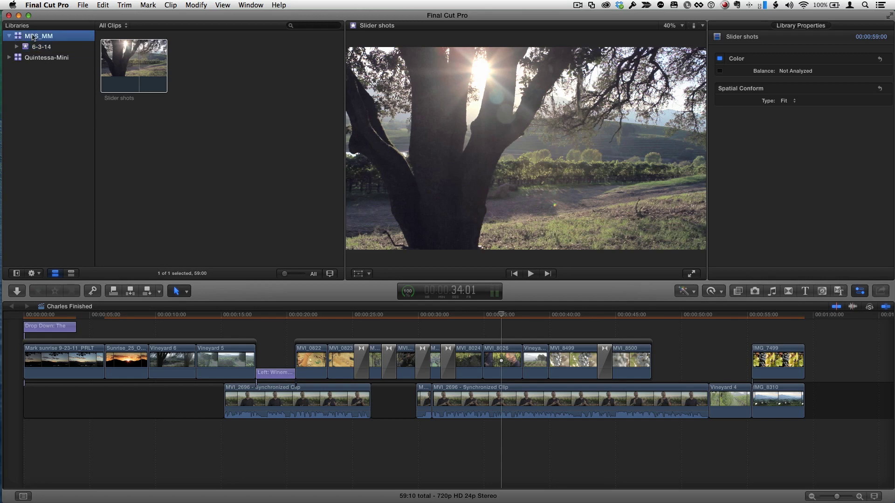
left_click(35, 58)
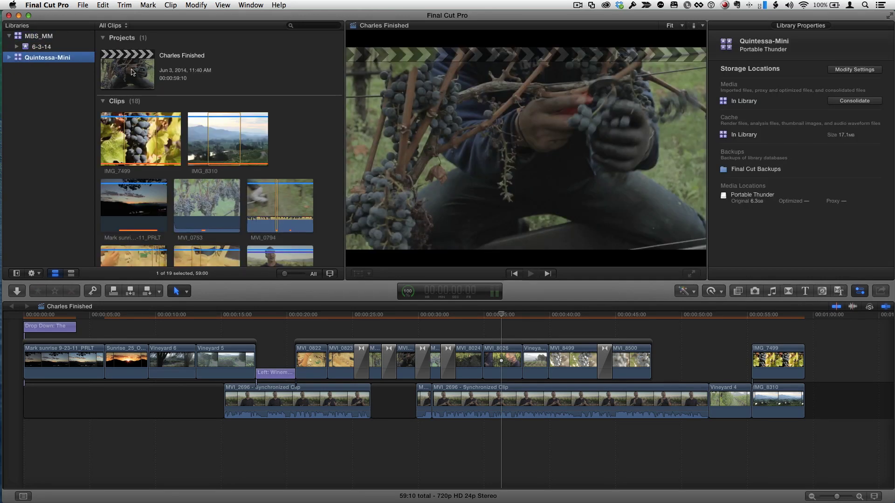
left_click(8, 58)
left_click(117, 66)
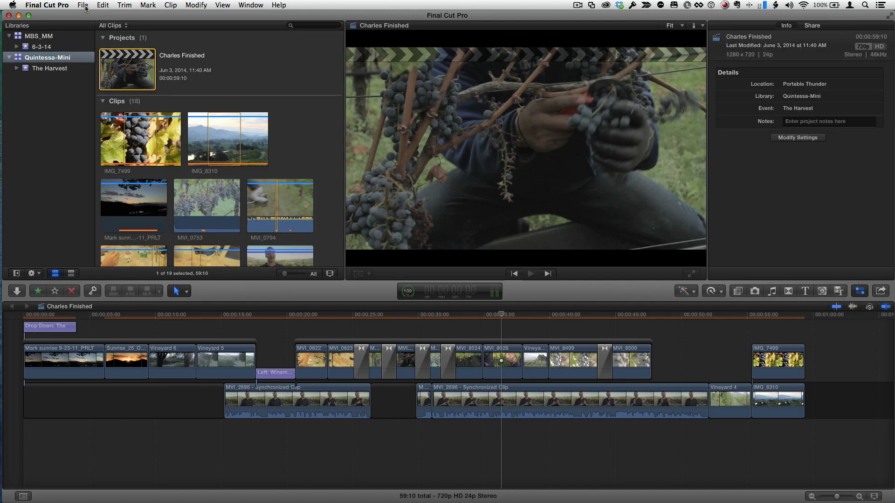
Look up the command for deleting generated files, for the selected project and for The Harvest event.
left_click(85, 5)
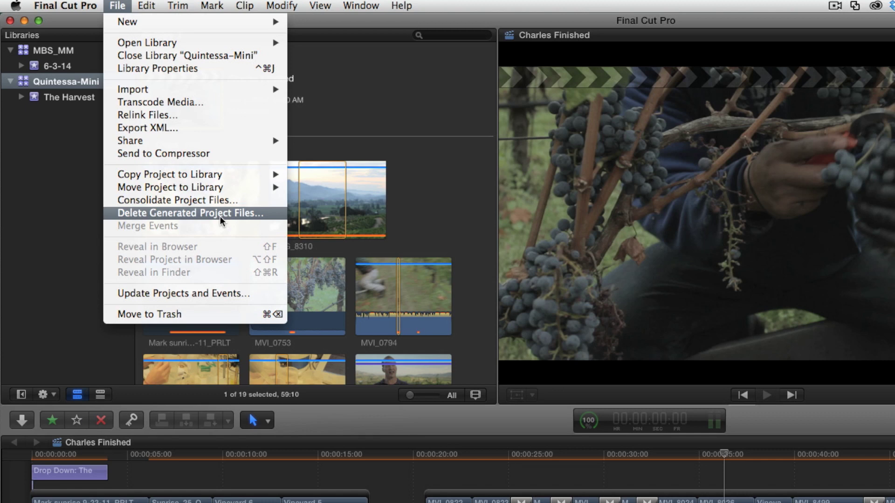
left_click(63, 195)
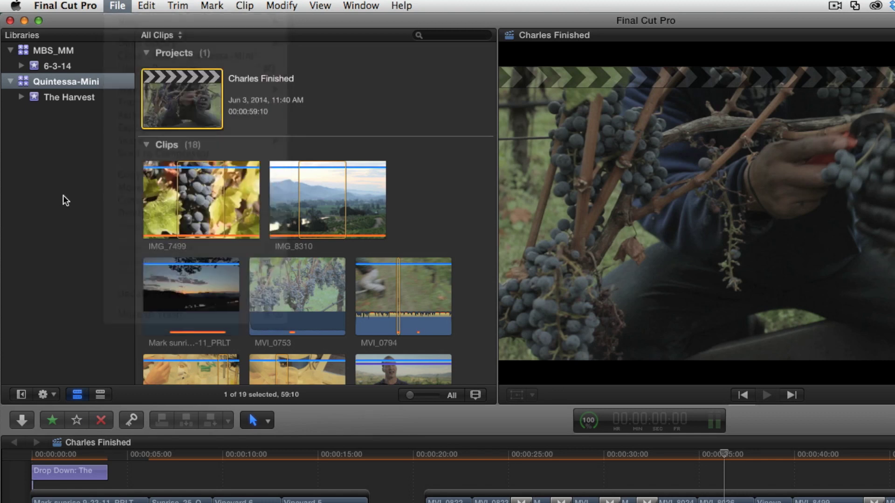
left_click(80, 98)
left_click(117, 5)
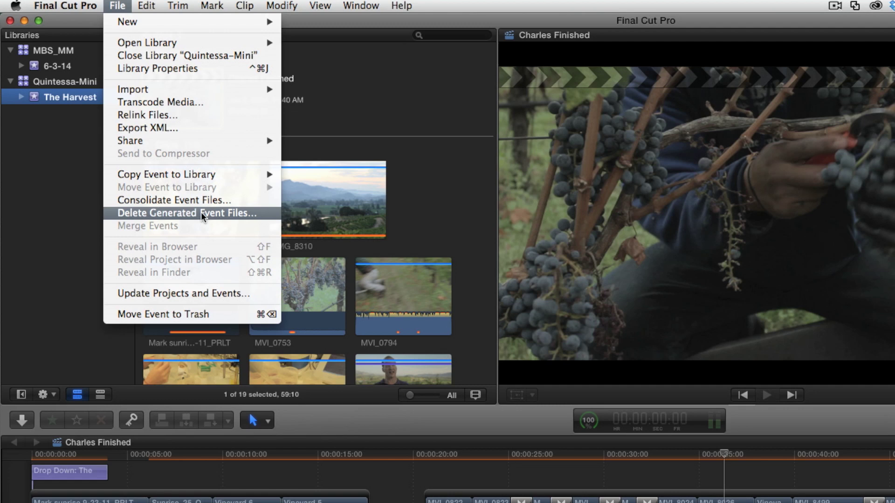
left_click(64, 194)
Try the Delete Generated Library Files options for Quintessa-Mini, choosing all render files, optimized media and proxy media, and cancel the deletion.
left_click(76, 76)
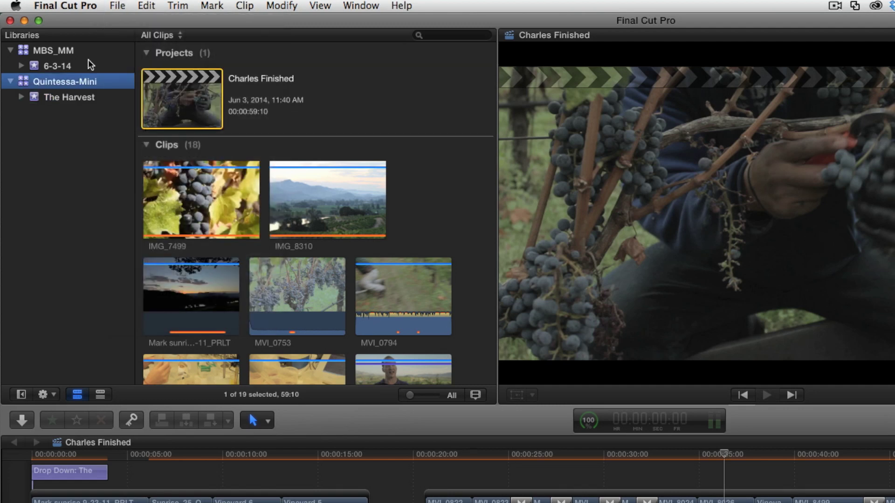
left_click(117, 6)
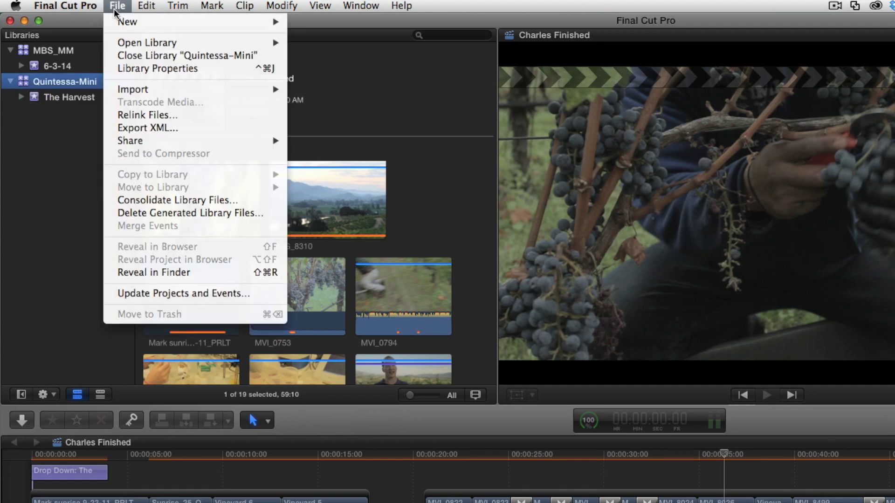
left_click(208, 215)
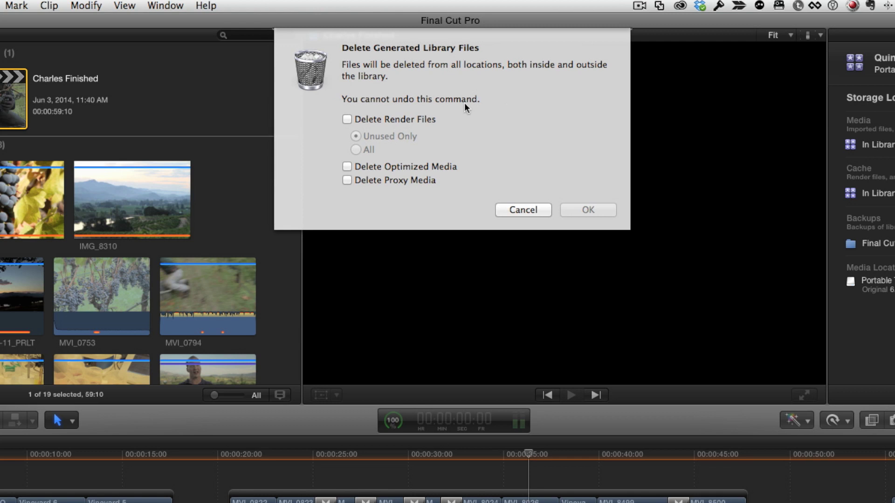
left_click(346, 118)
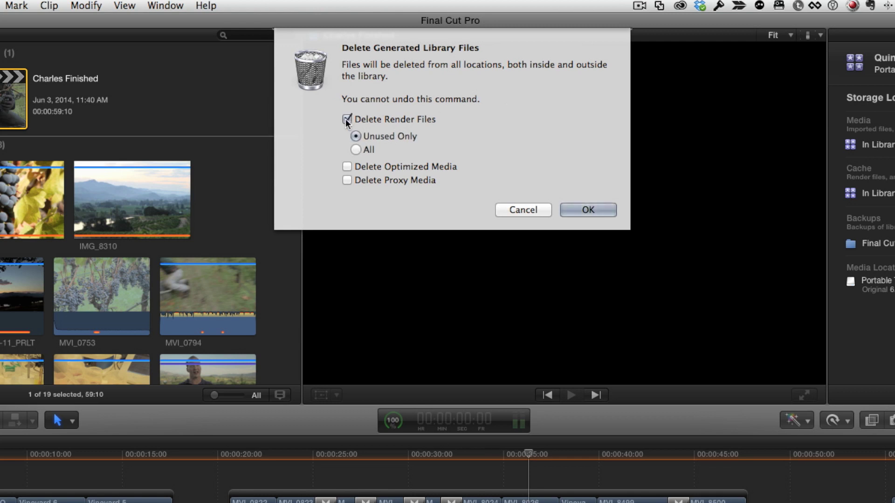
left_click(356, 149)
left_click(356, 136)
left_click(355, 149)
left_click(346, 166)
left_click(347, 180)
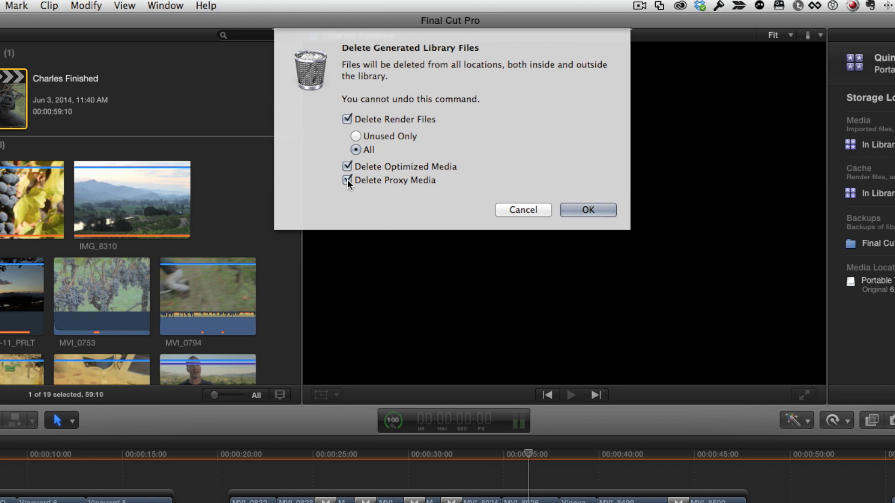
left_click(521, 205)
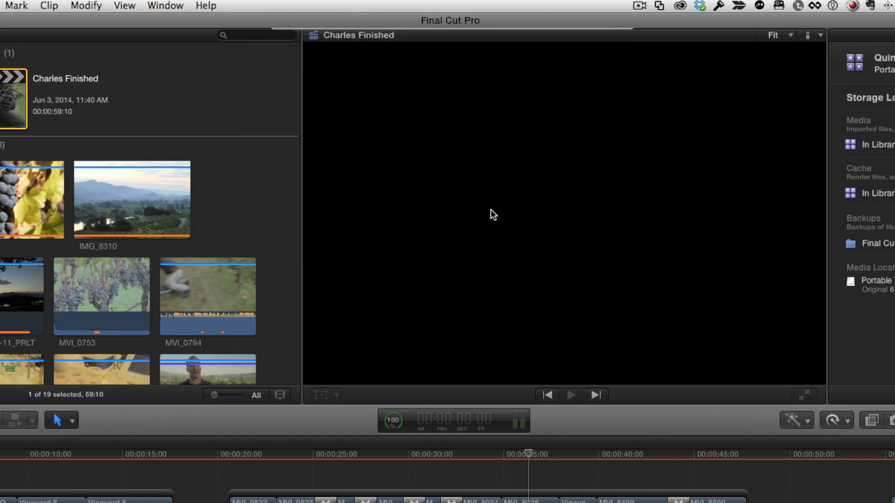